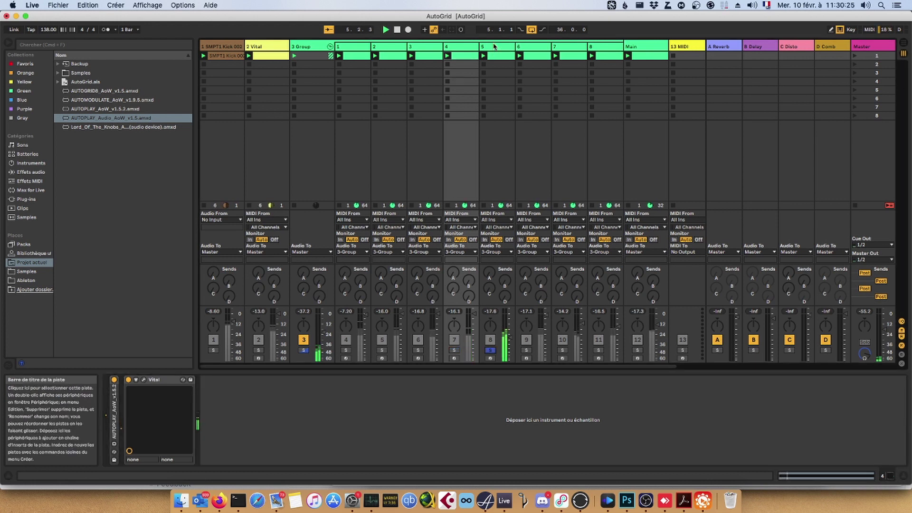
Step: Turn on track 5's AUTOPLAY_Audio effect at 79% Dry/Wet, then show track 6's devices
left_click(494, 47)
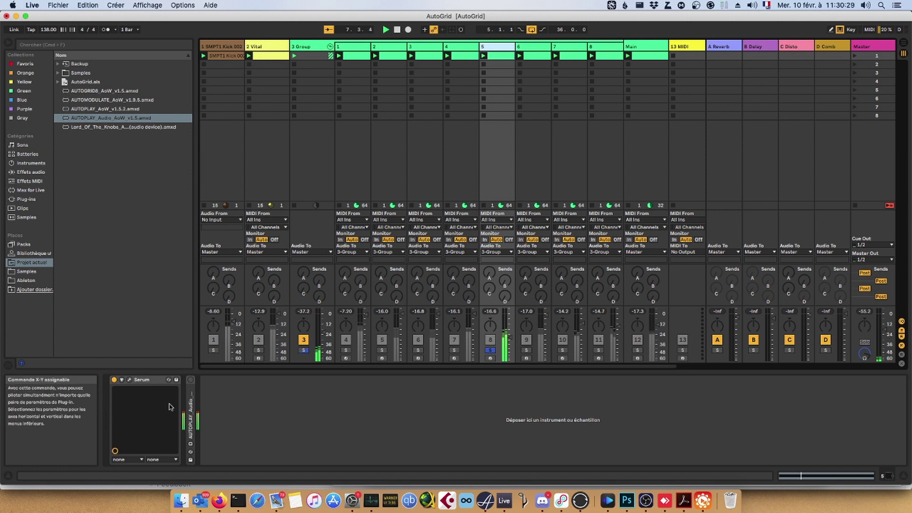
double_click(192, 392)
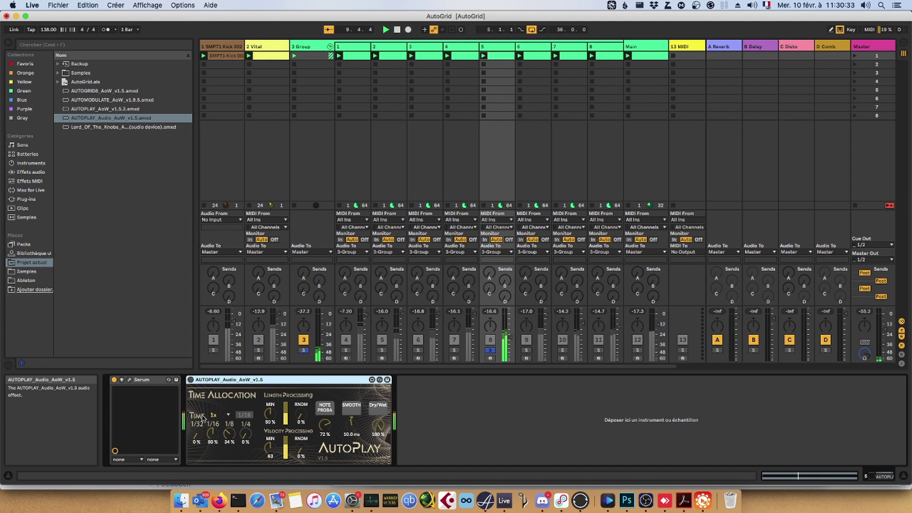
left_click(191, 379)
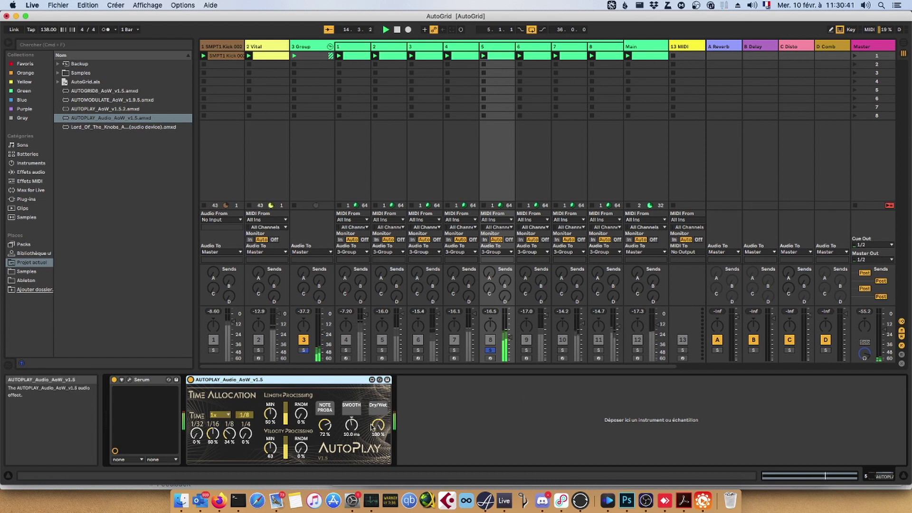
left_click_drag(371, 427, 372, 437)
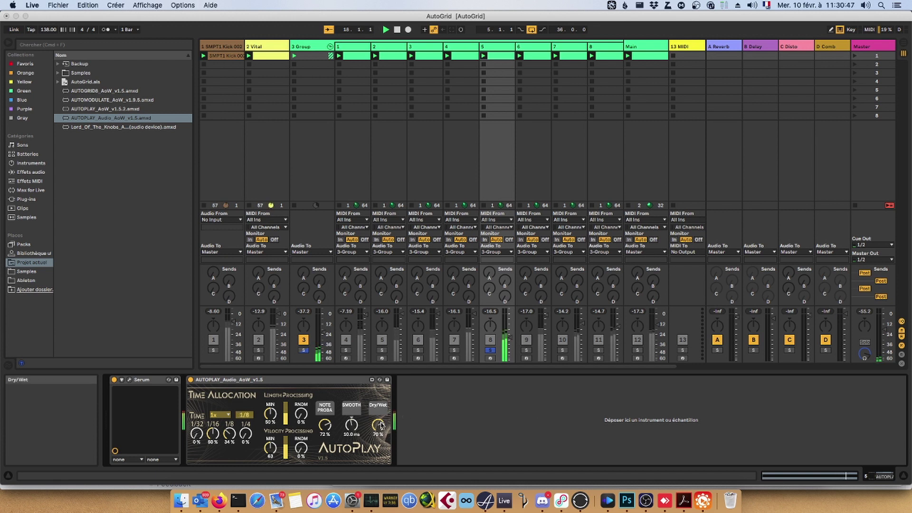
left_click(541, 83)
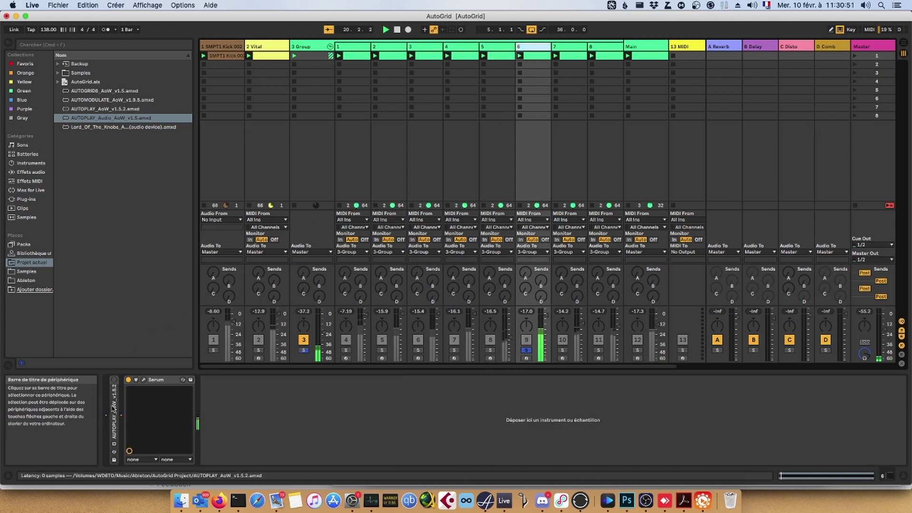
Step: Unfold AutoPlay on tracks 6 and 7 and solo track 7 to audition it
double_click(113, 406)
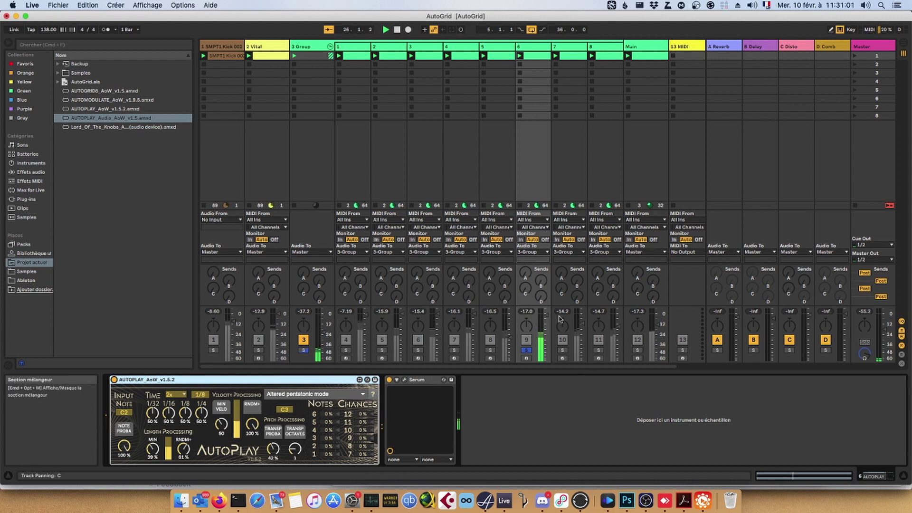
left_click(562, 351)
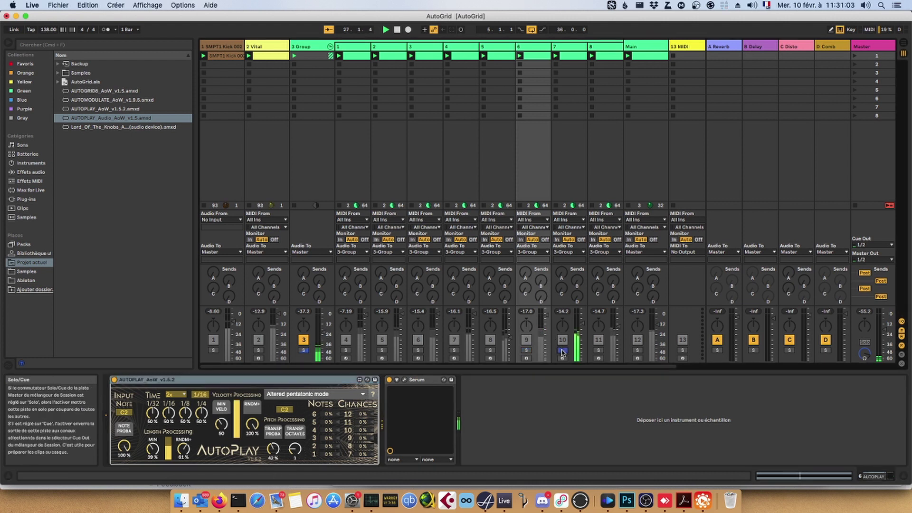
left_click(565, 46)
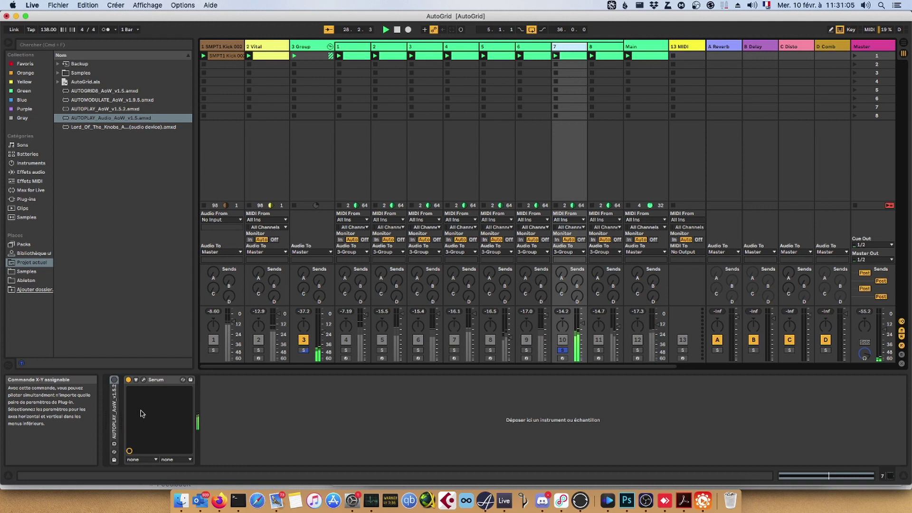
double_click(115, 399)
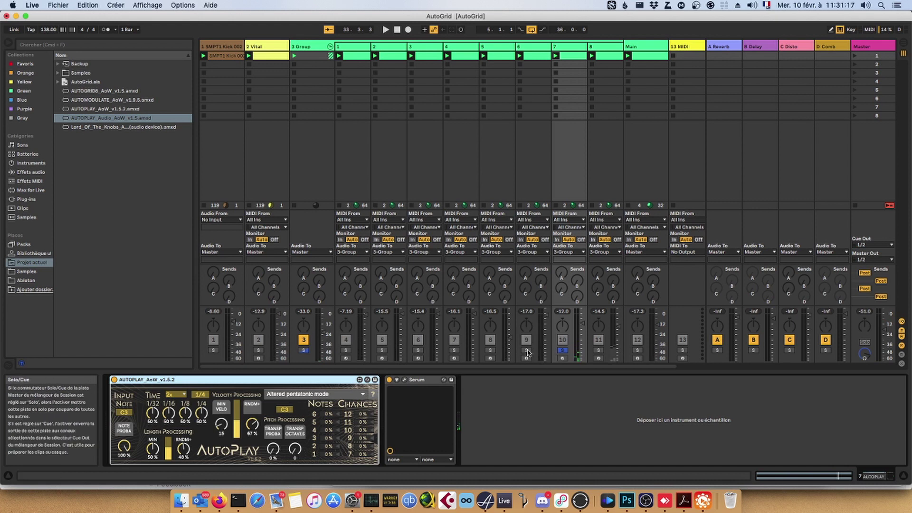
Step: Unsolo all tracks, restart session playback and move the selection to track 8
left_click(563, 351)
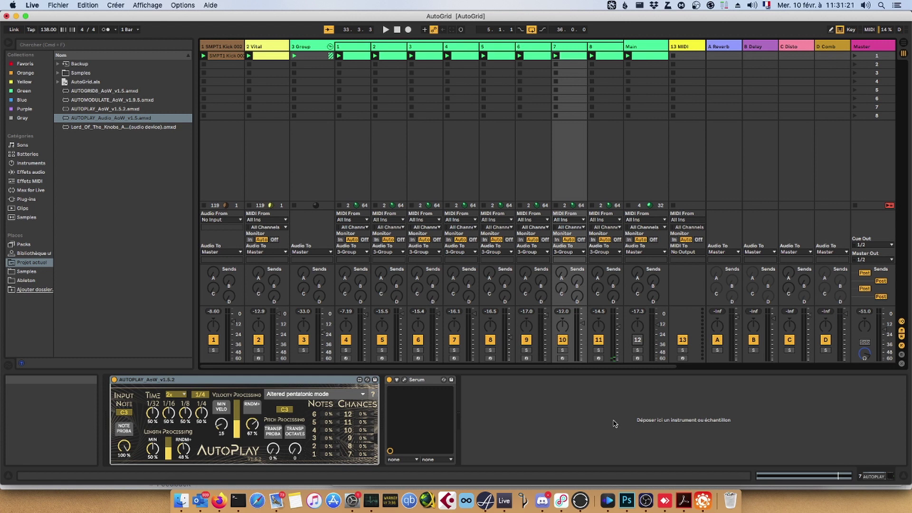
key("space")
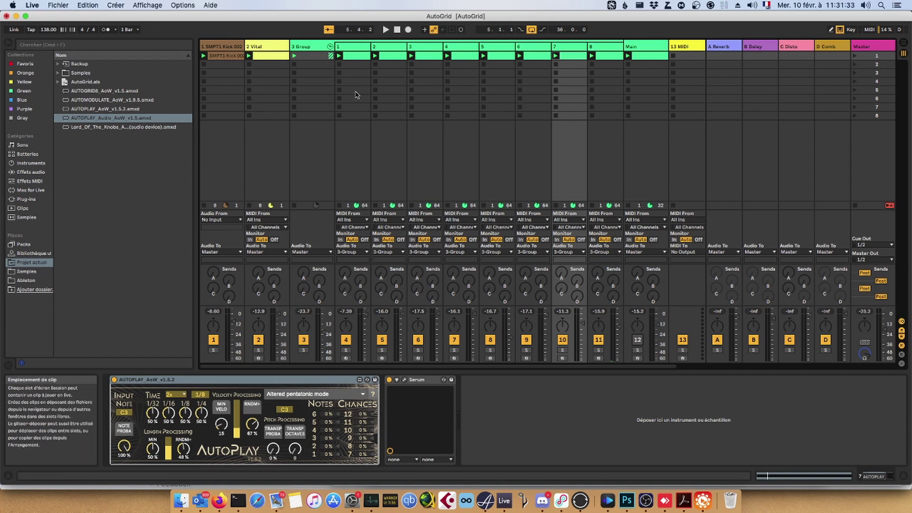
key("Right")
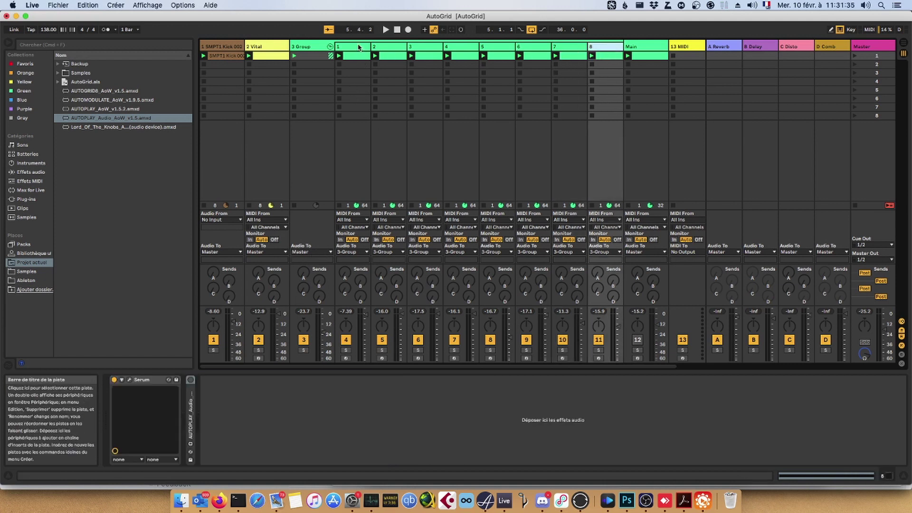
Step: Set the 3 Group track's Audio To output to Sends Only, then select the Main track
left_click(360, 47)
left_click(312, 48)
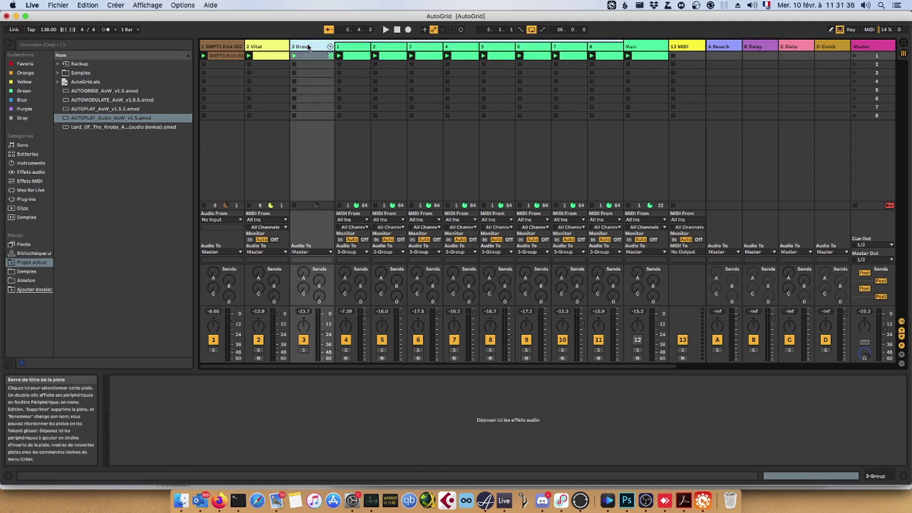
left_click(311, 251)
left_click(315, 297)
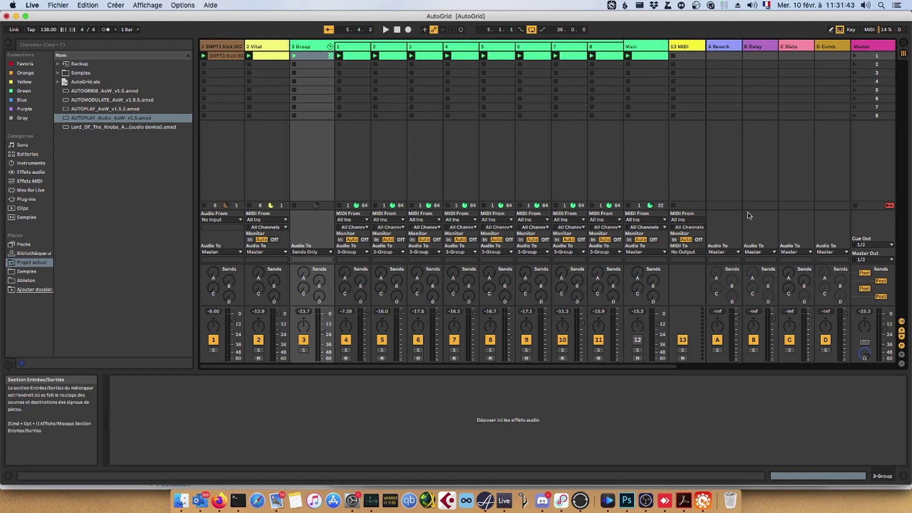
left_click(648, 48)
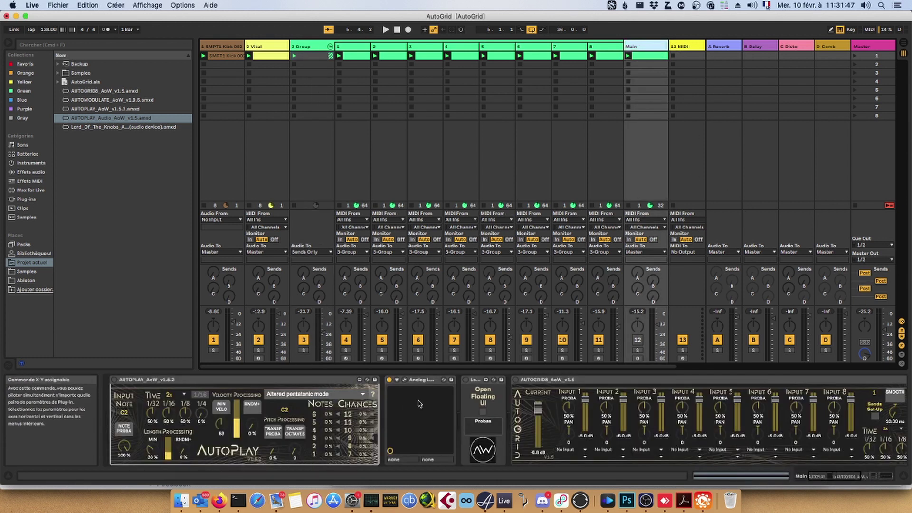
Step: Solo the Main track and select its AUTOGRID8 device
left_click(331, 382)
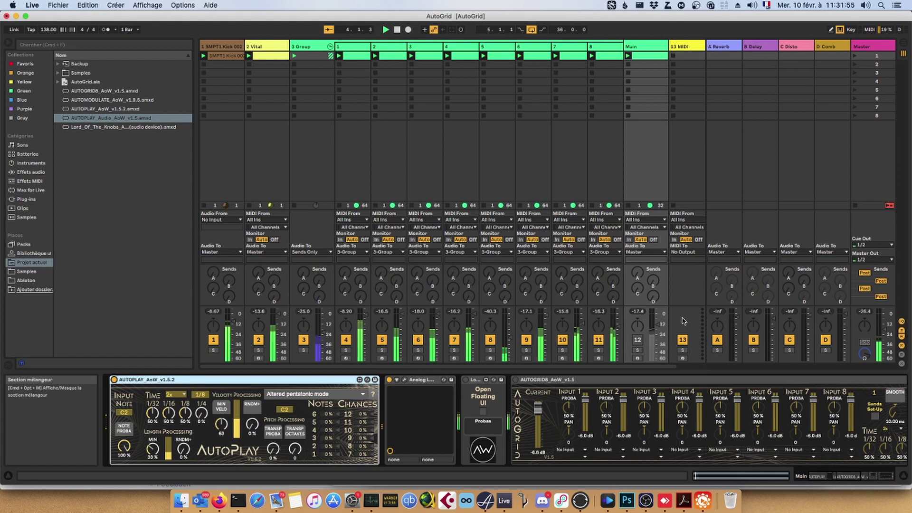
left_click(637, 351)
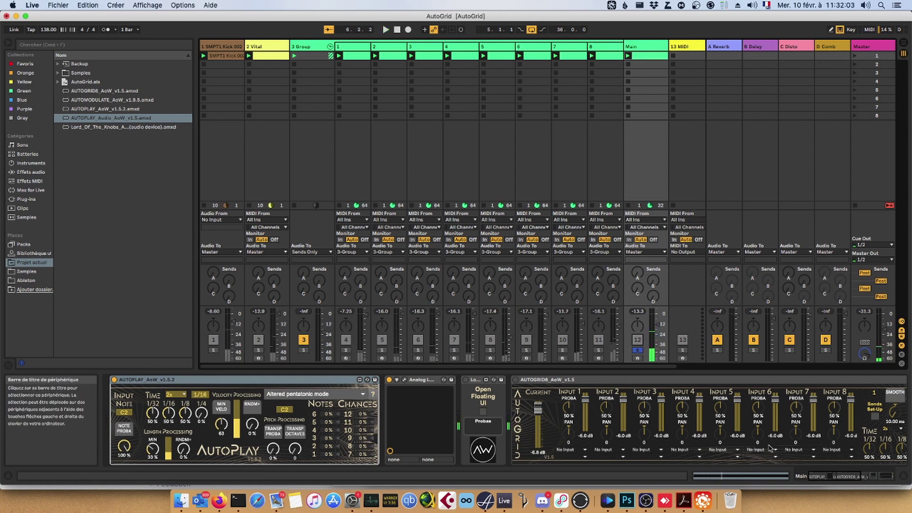
left_click(857, 481)
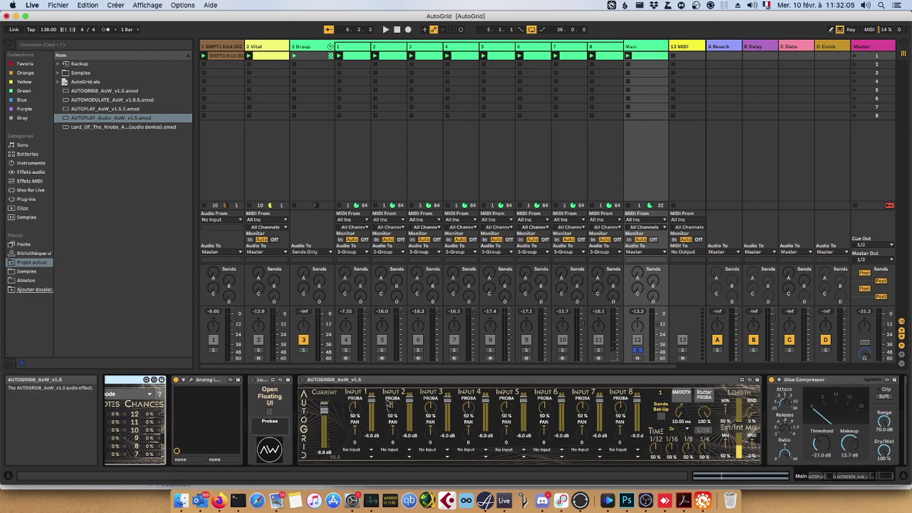
left_click(475, 456)
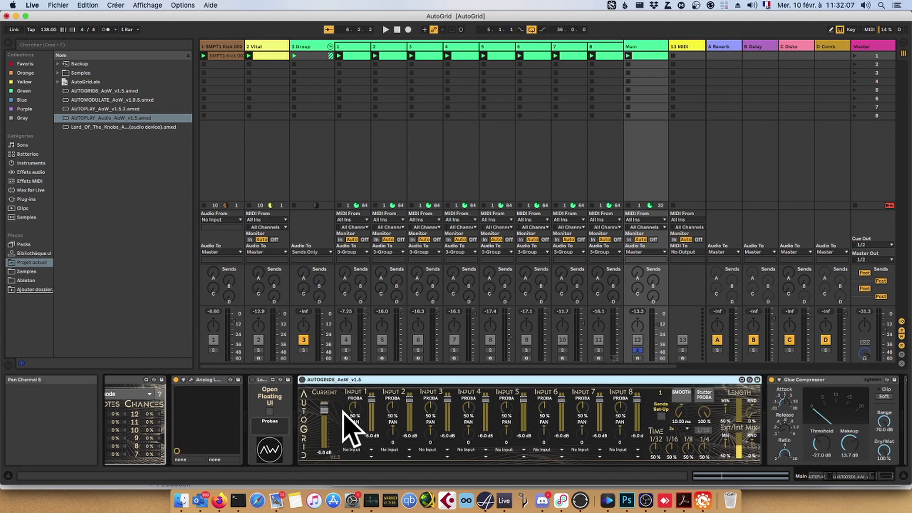
Step: Set AUTOGRID8's Inputs 1–5 to take audio from tracks 1–5
left_click(355, 449)
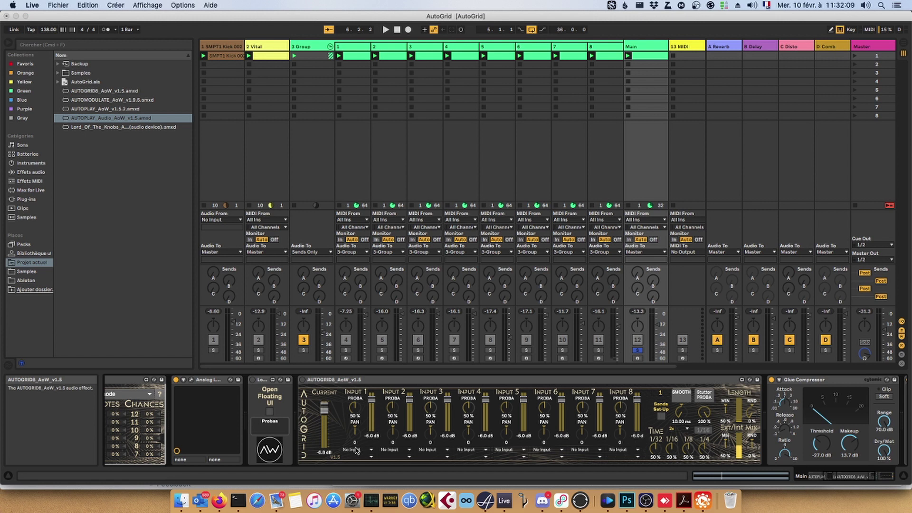
left_click(389, 359)
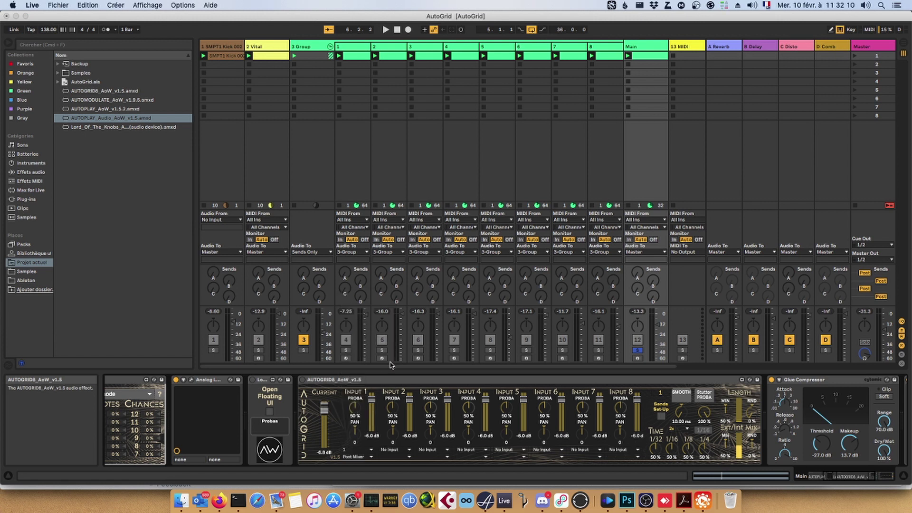
left_click(391, 449)
left_click(395, 347)
left_click(429, 449)
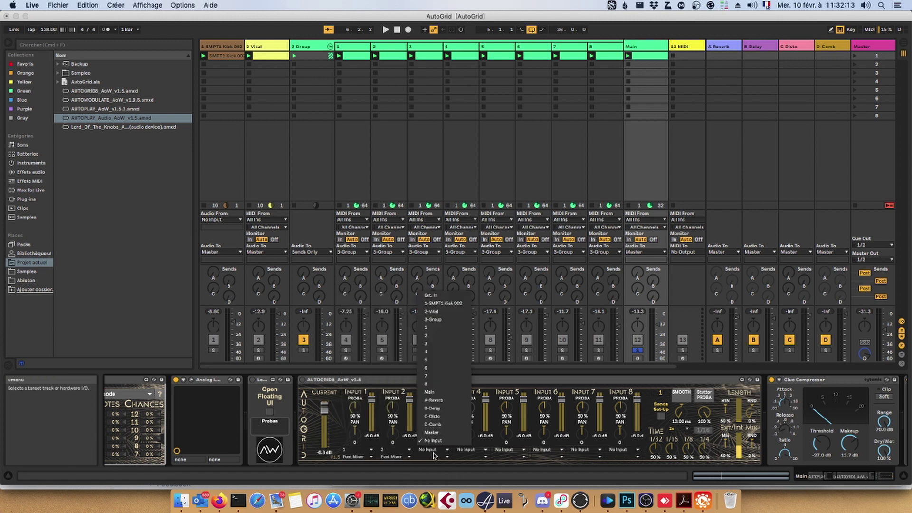
left_click(433, 338)
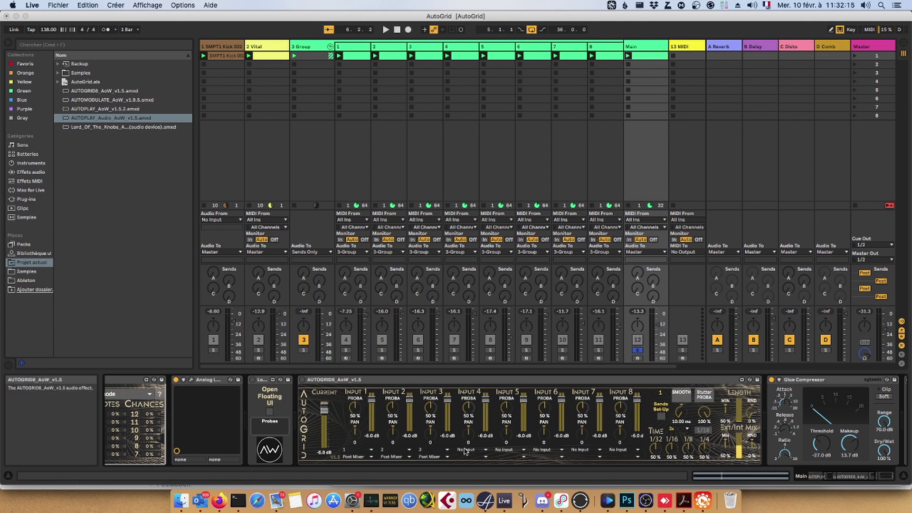
left_click(466, 448)
left_click(470, 355)
left_click(517, 448)
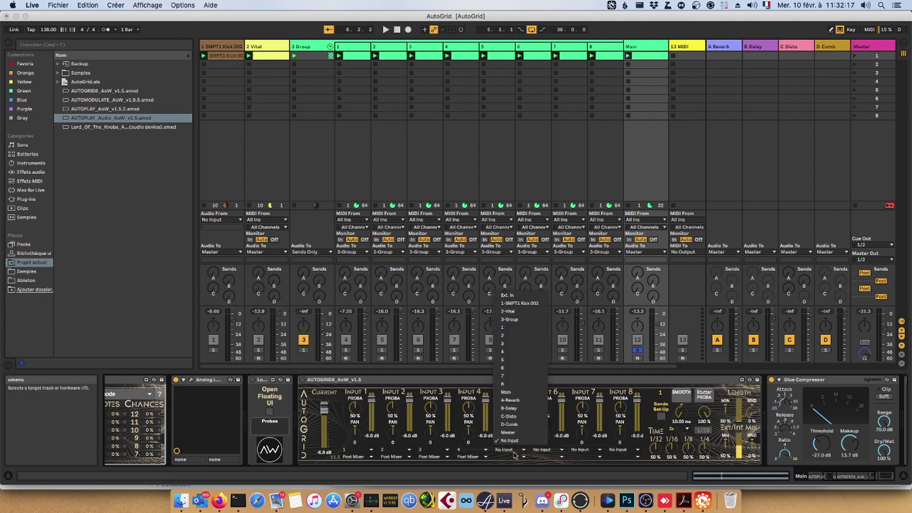
left_click(516, 360)
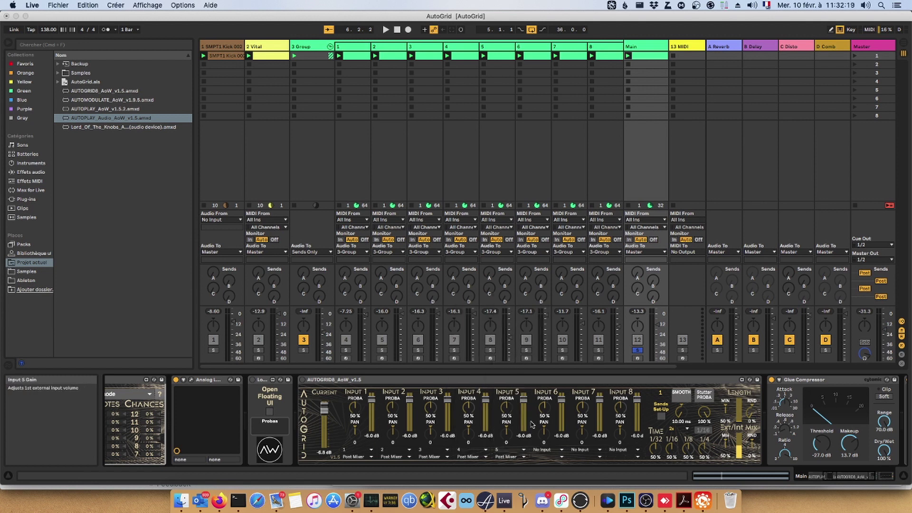
Step: Set Inputs 6, 7 and 8 to tracks 6, 7 and 8 post-mixer
left_click(556, 448)
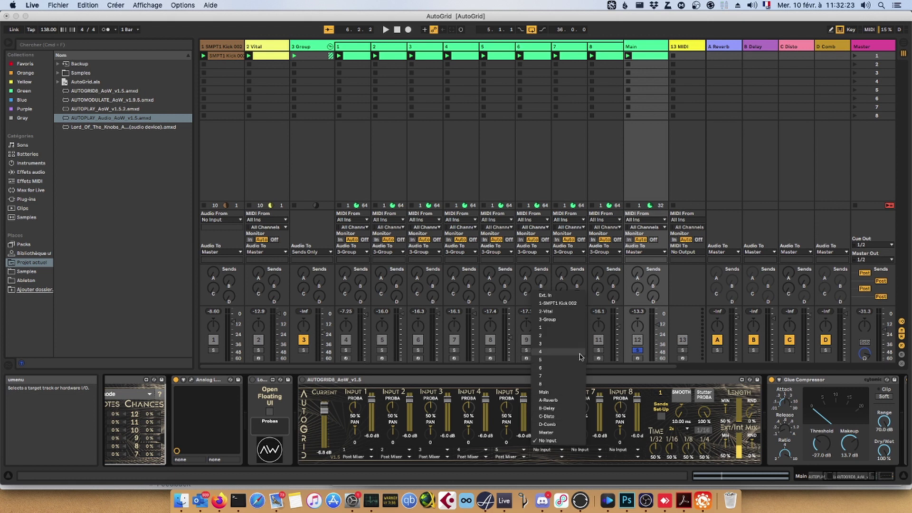
left_click(574, 367)
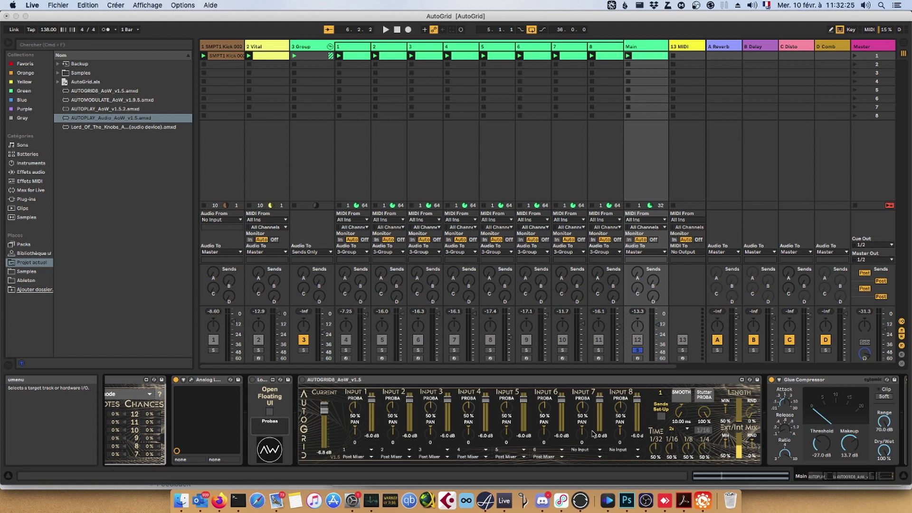
left_click(583, 450)
left_click(578, 376)
left_click(617, 449)
left_click(616, 383)
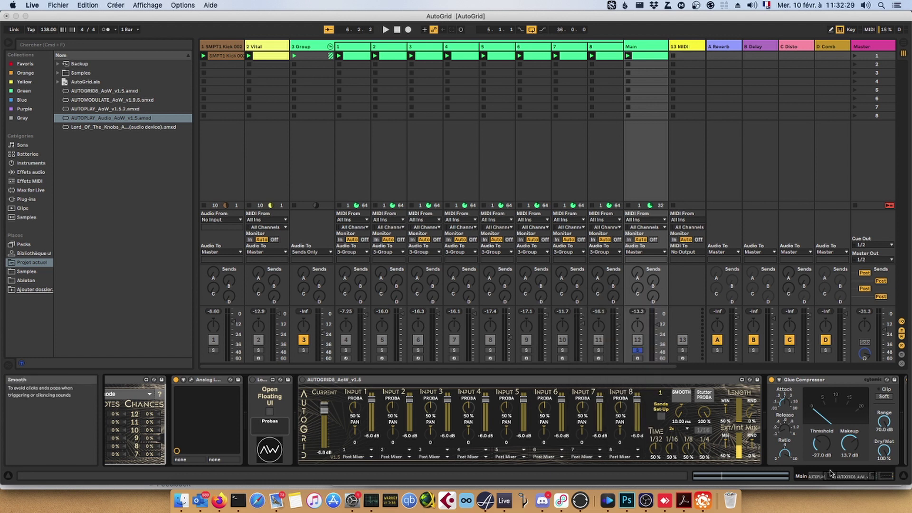
left_click(863, 477)
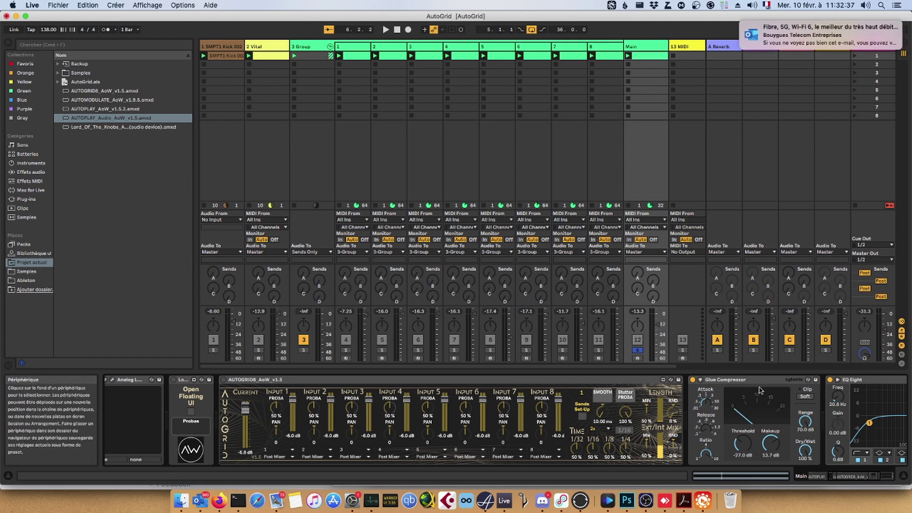
Step: Review the Glue Compressor and EQ Eight, then turn off the Main track's solo
left_click(883, 479)
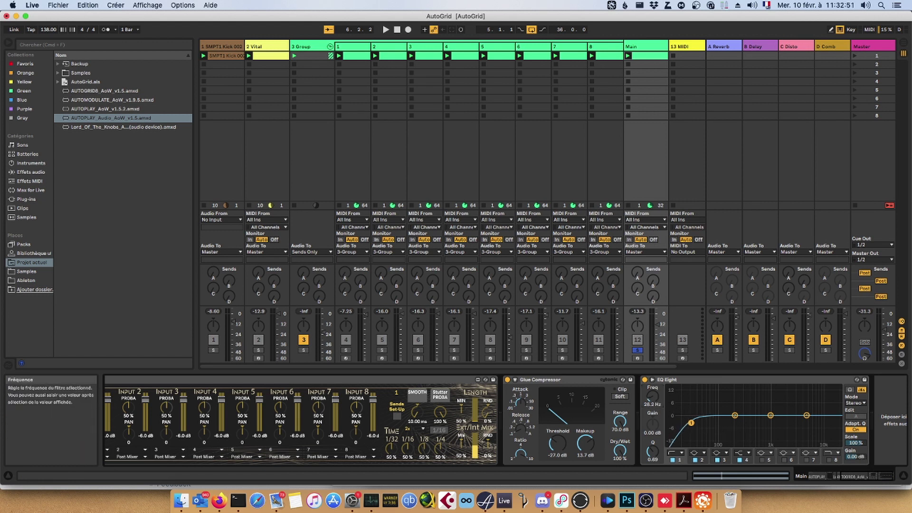
left_click(864, 476)
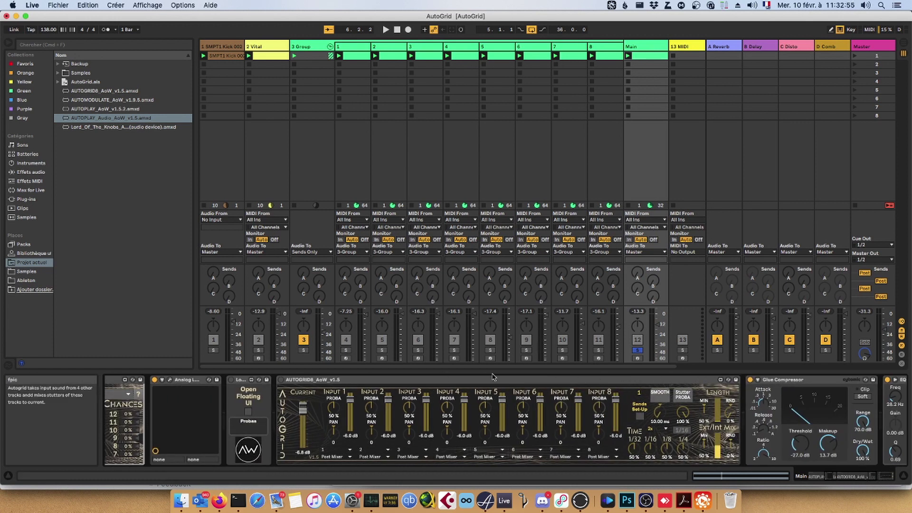
left_click(637, 353)
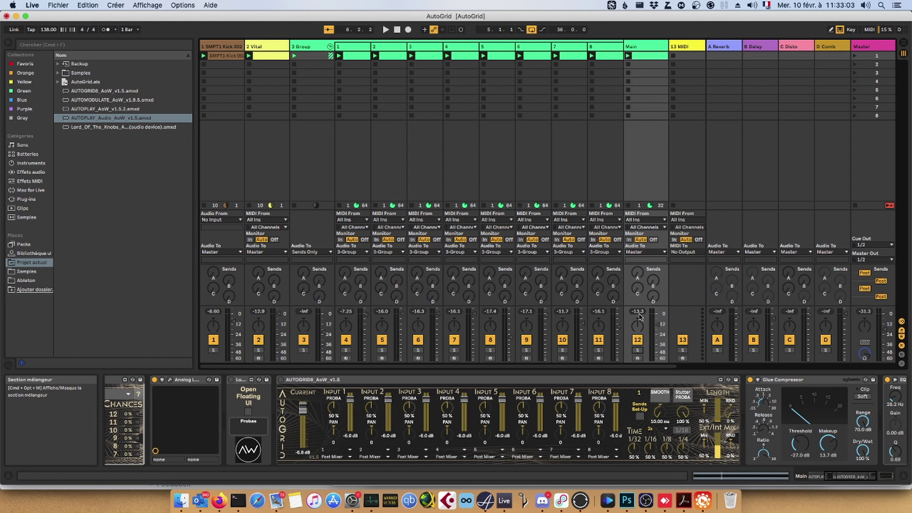
Step: Start playback with the Main track selected and switch the AUTOGRID8 device on
left_click(626, 176)
key("space")
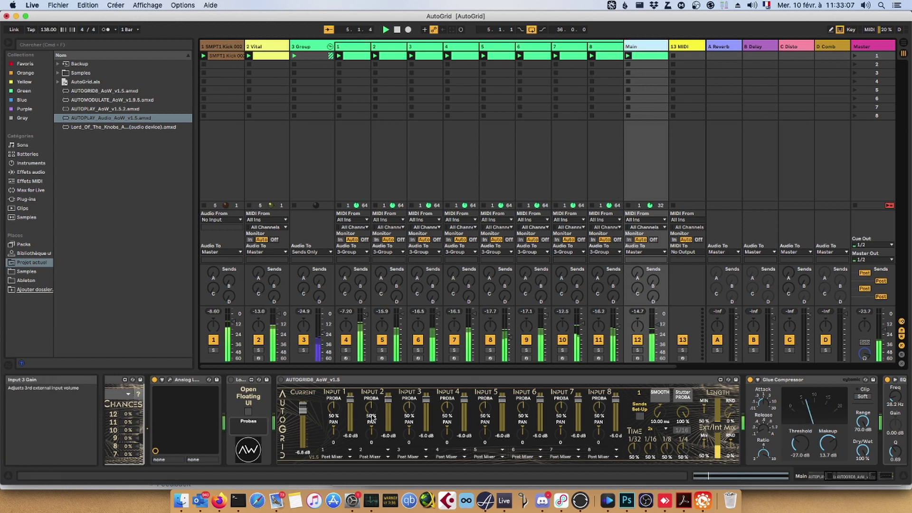
left_click(859, 478)
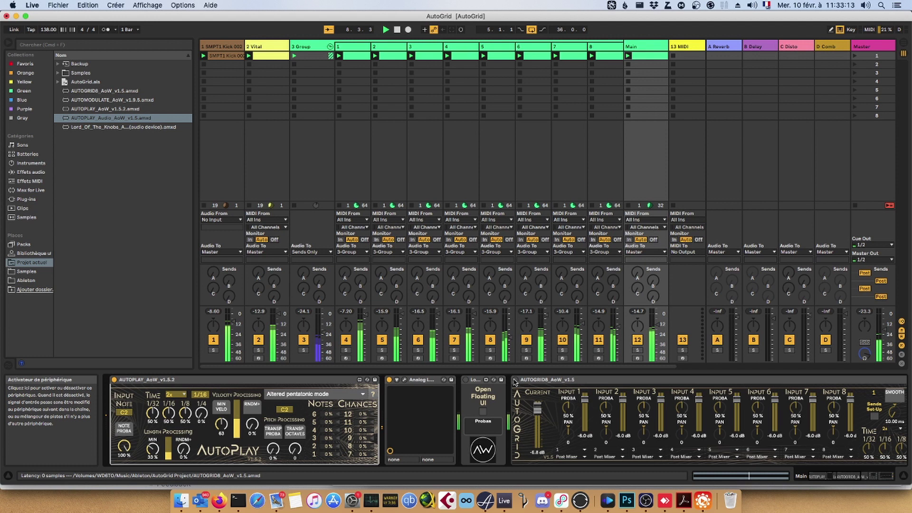
left_click(515, 380)
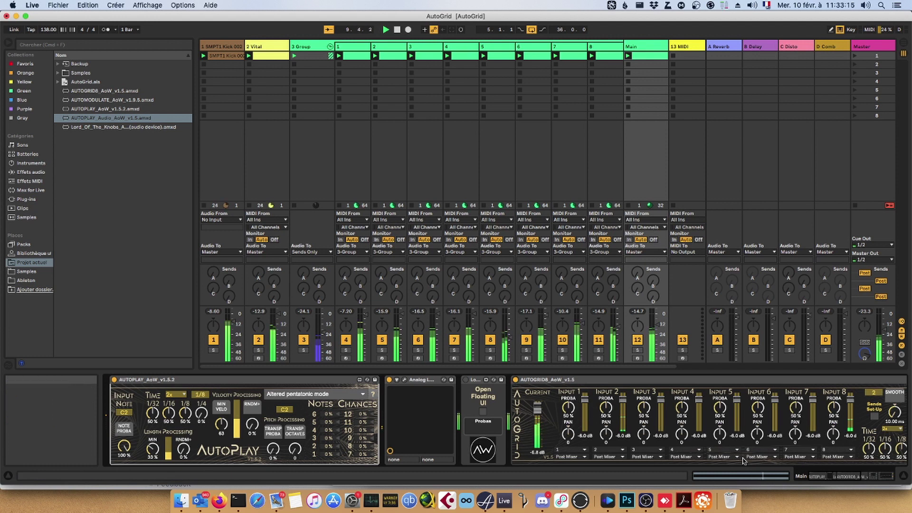
left_click(843, 477)
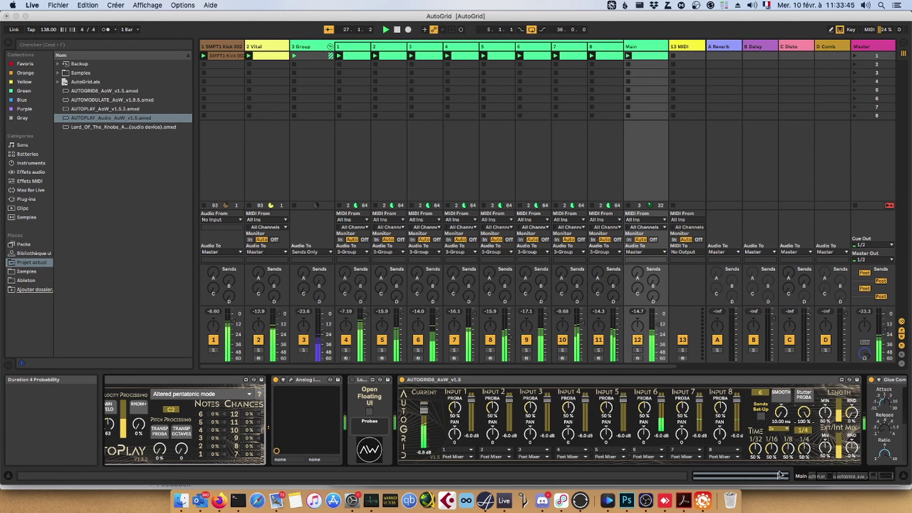
Step: Set AUTOGRID8's Length RND to 38% and raise Input 2's gain to -2 dB
left_click_drag(848, 413, 849, 395)
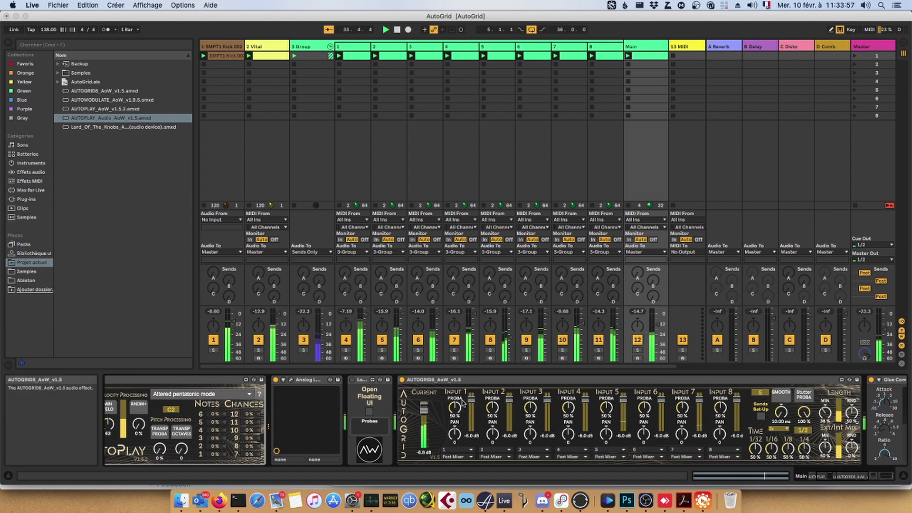
left_click_drag(511, 407, 509, 450)
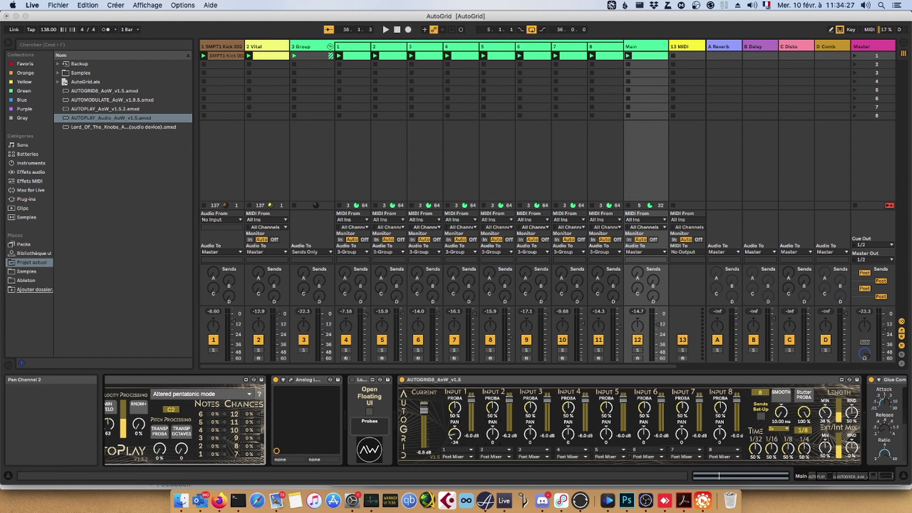
Step: Pan AUTOGRID8's Input 1 to -50, Input 5 to -19 and Input 6 to -11, then resume playback
left_click_drag(450, 437, 450, 444)
left_click_drag(609, 434, 610, 443)
left_click_drag(643, 434, 644, 438)
key("space")
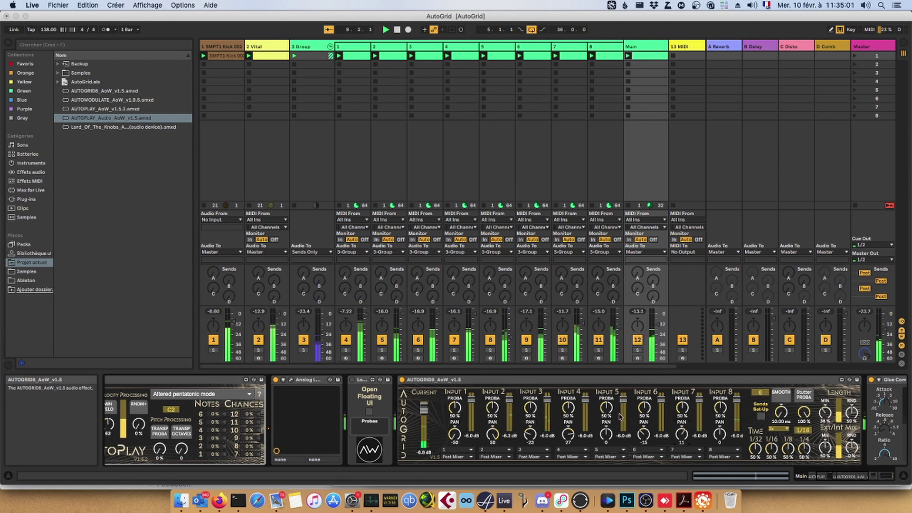
left_click(584, 382)
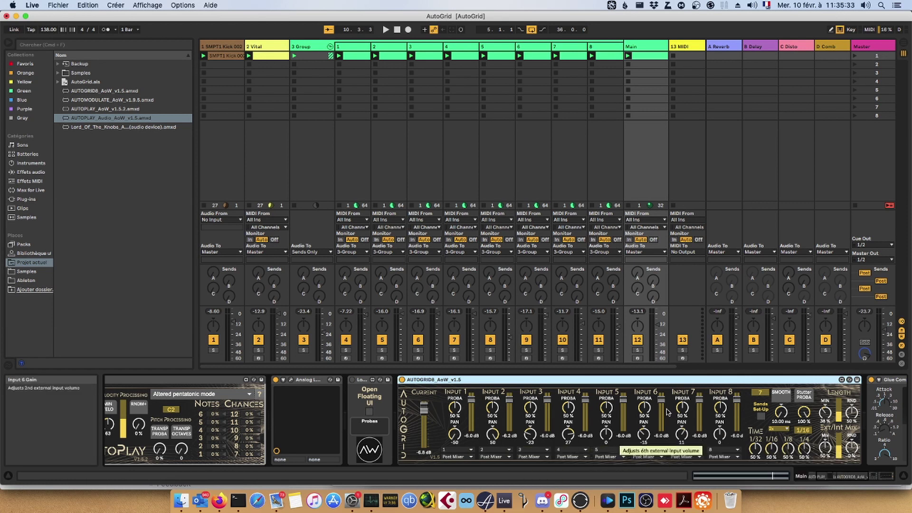
Step: Open AUTOGRID8's Sends window and inspect the A Reverb, B Delay, C Disto and D Comb returns
left_click(760, 418)
left_click_drag(266, 275, 369, 159)
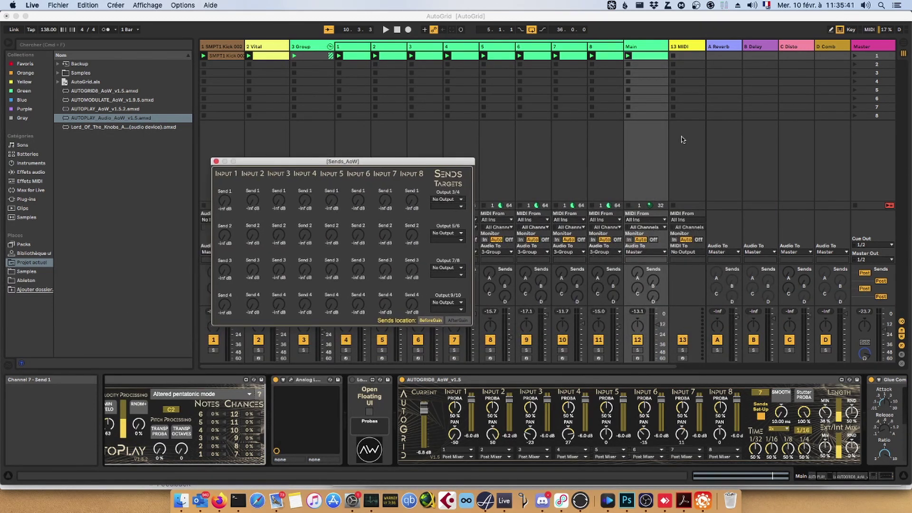
left_click(760, 46)
left_click(795, 46)
left_click(831, 47)
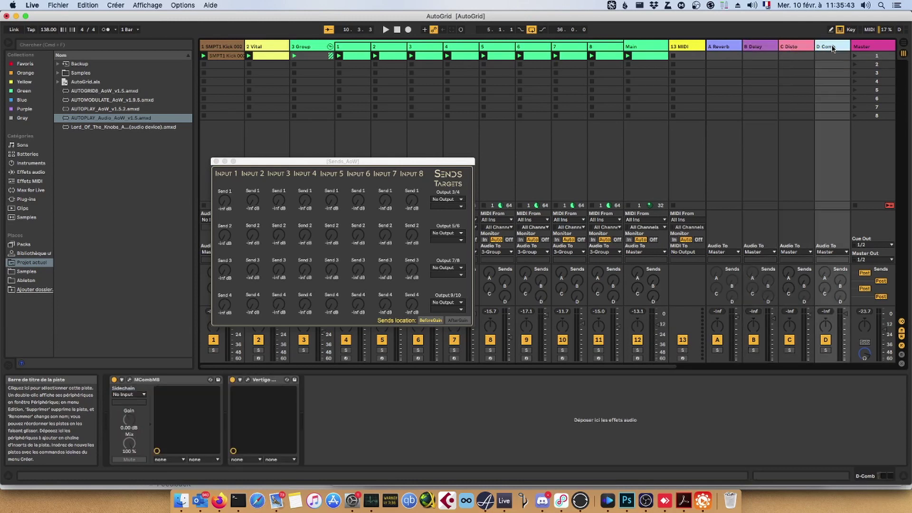
left_click(724, 46)
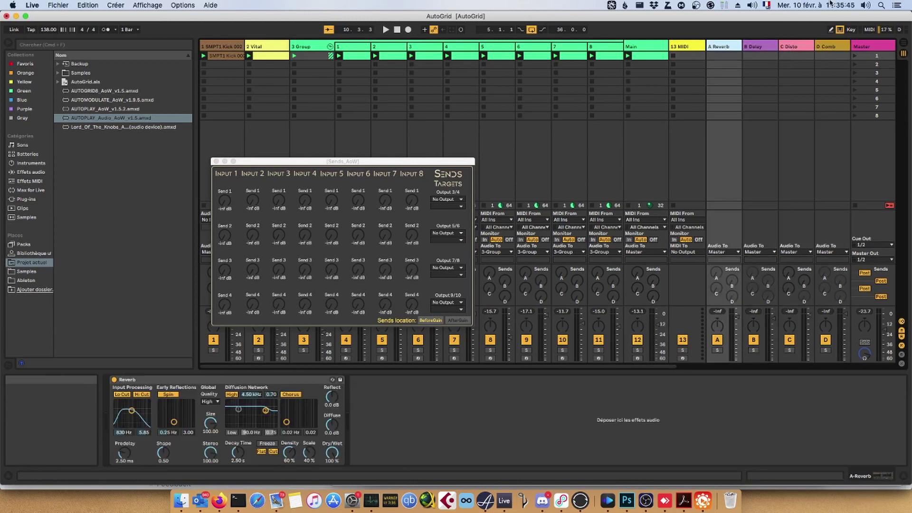
left_click(766, 47)
left_click(796, 47)
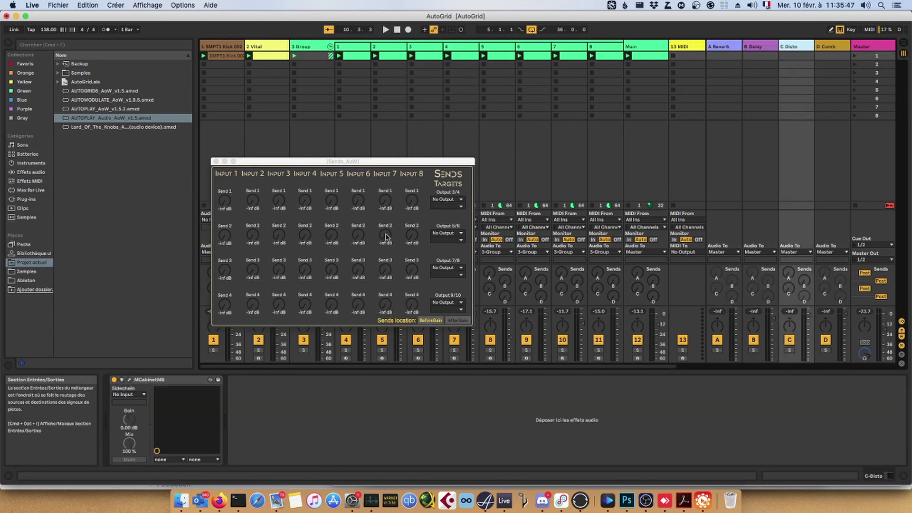
left_click(831, 48)
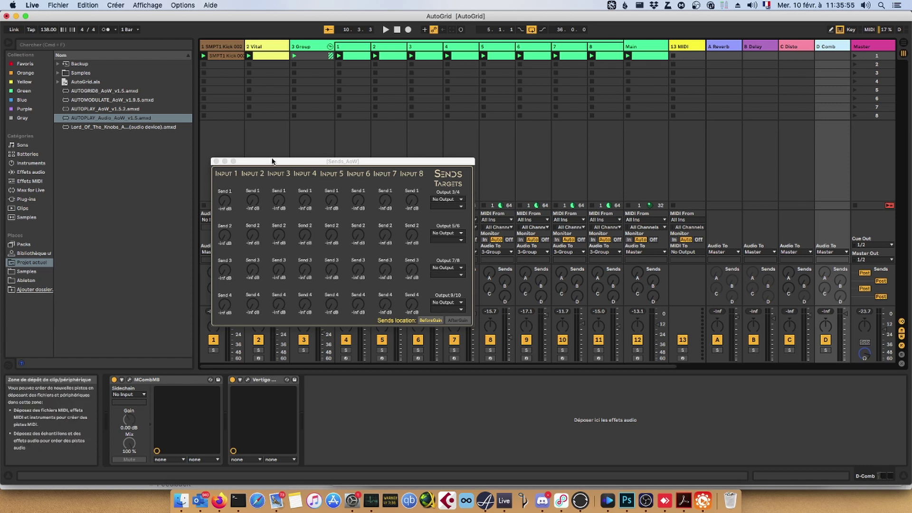
Step: Set Outputs 3/4, 5/6, 7/8 and 9/10 to A-Reverb, B-Delay, C-Disto and D-Comb
left_click(458, 199)
left_click(448, 225)
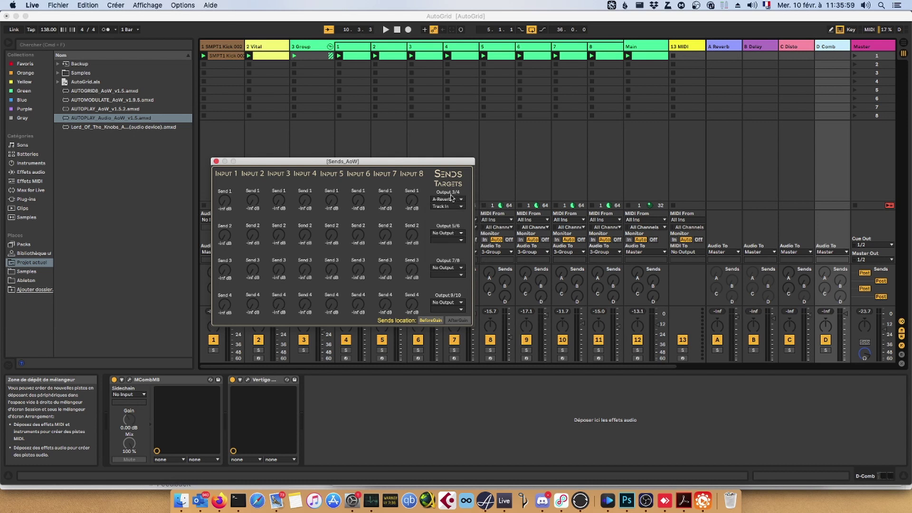
left_click(450, 233)
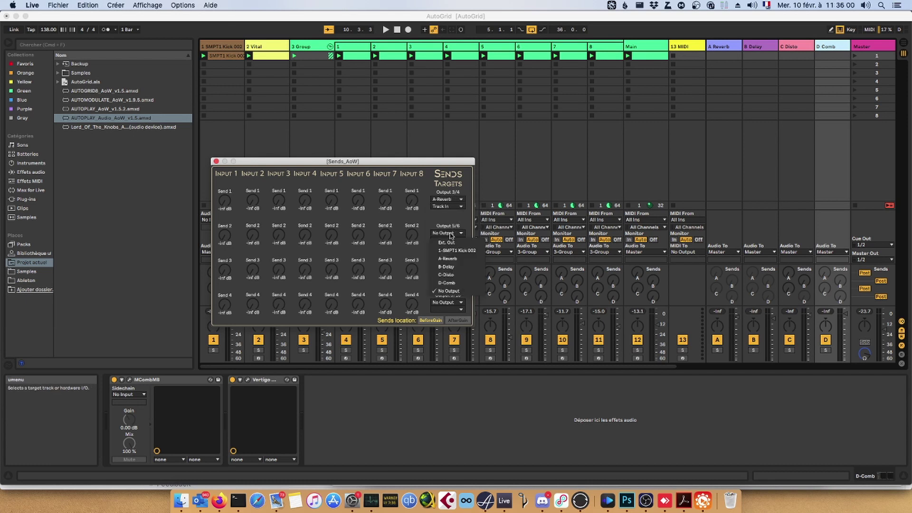
left_click(446, 267)
left_click(453, 268)
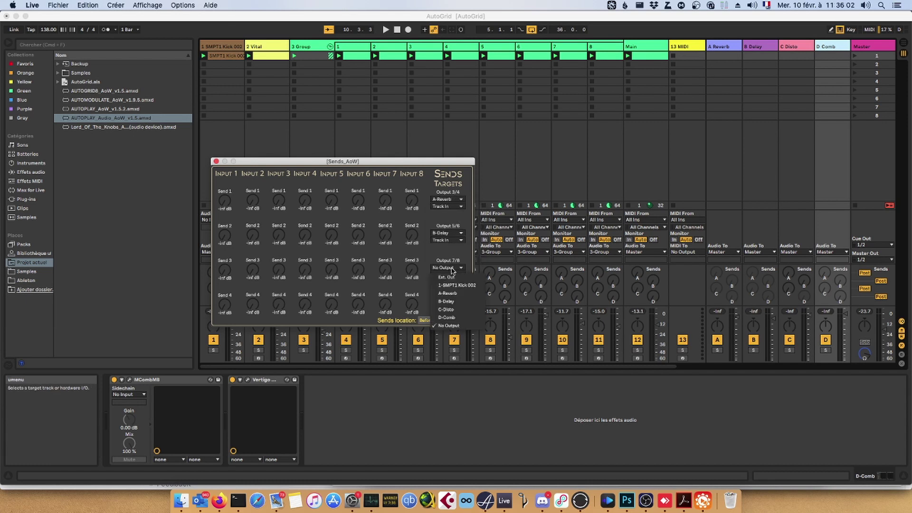
left_click(451, 298)
left_click(450, 301)
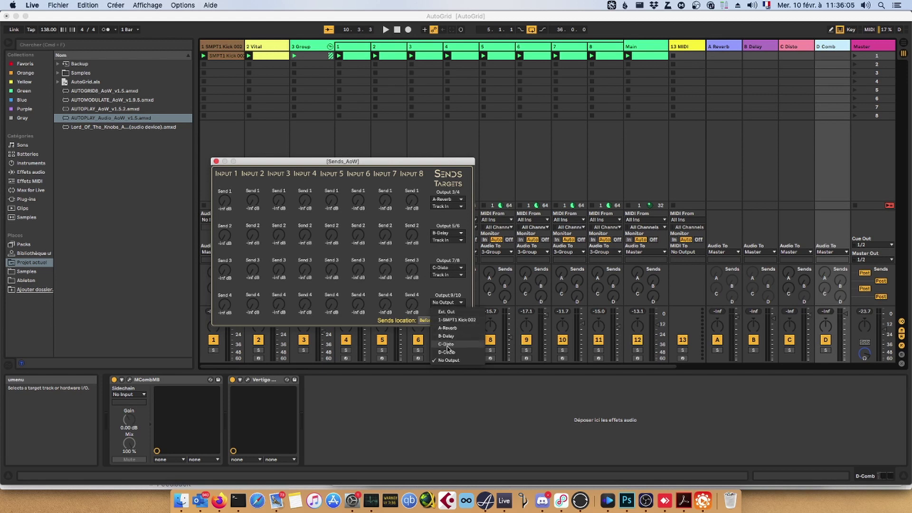
left_click(446, 354)
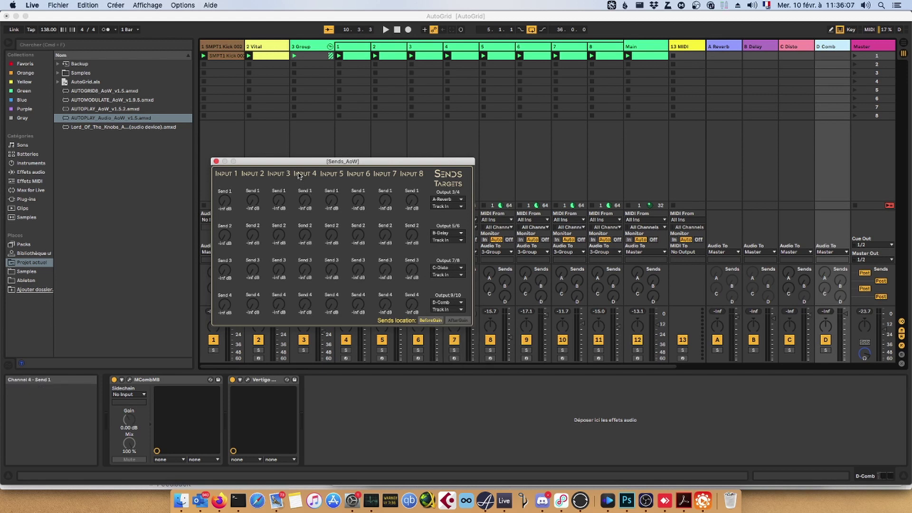
Step: Select the Main track and move the Sends window to the left
left_click_drag(294, 164, 410, 181)
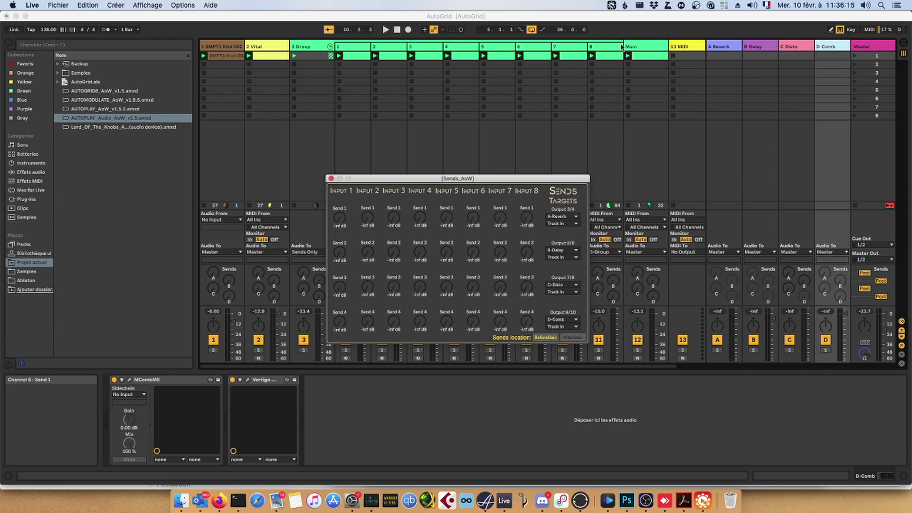
left_click(639, 47)
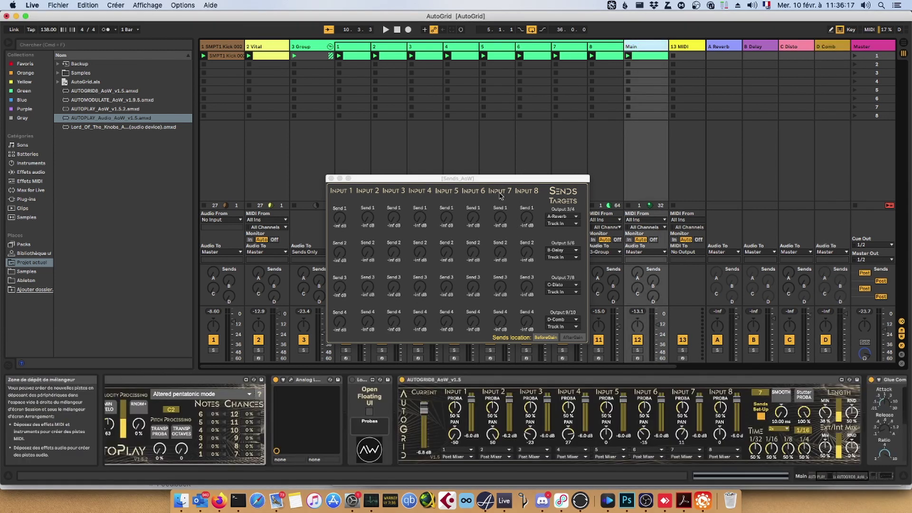
left_click_drag(502, 183, 252, 189)
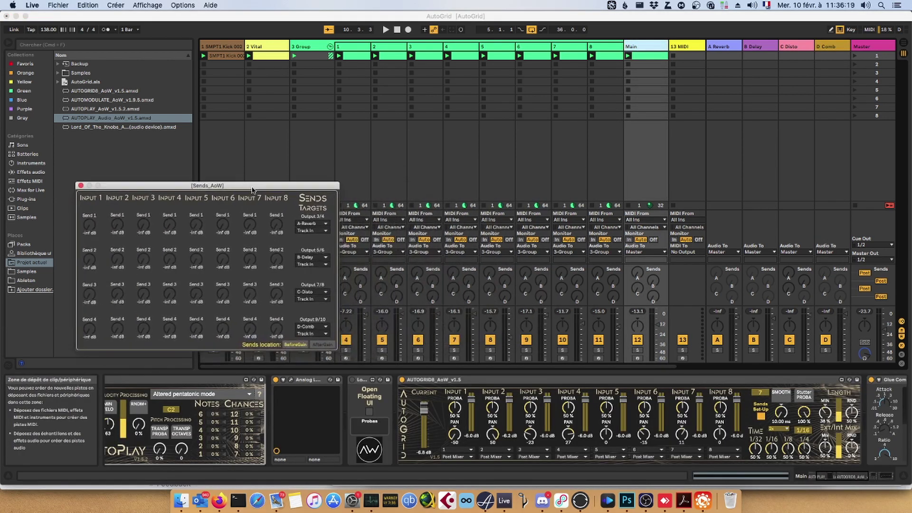